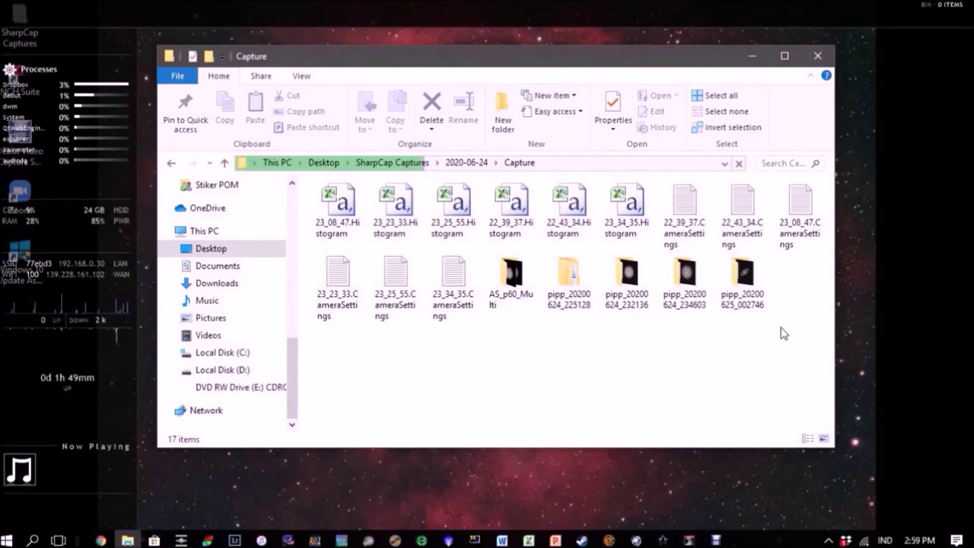
Open the pipp_20200624_232136 folder and play the 23_08_47 Jupiter video to review the footage, closing the player when done
left_click(634, 288)
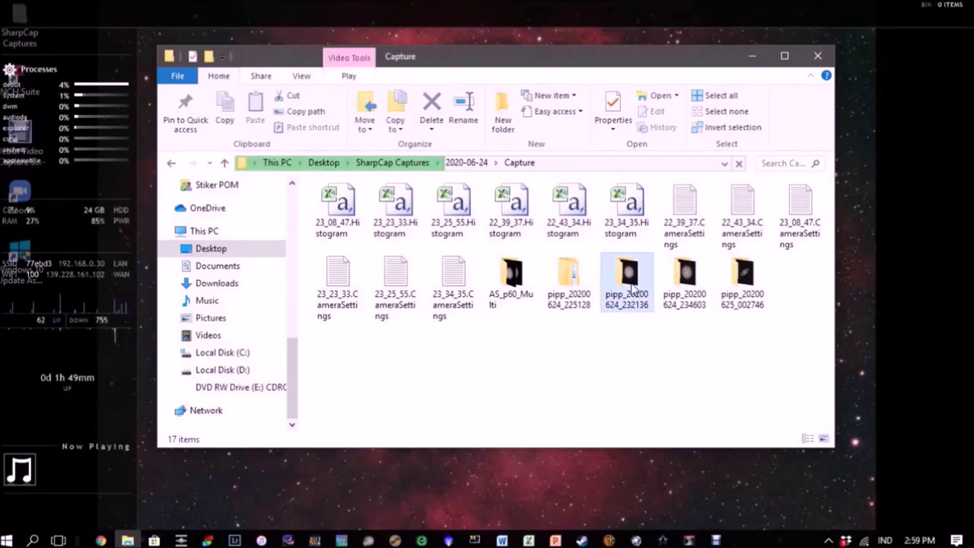
double_click(633, 287)
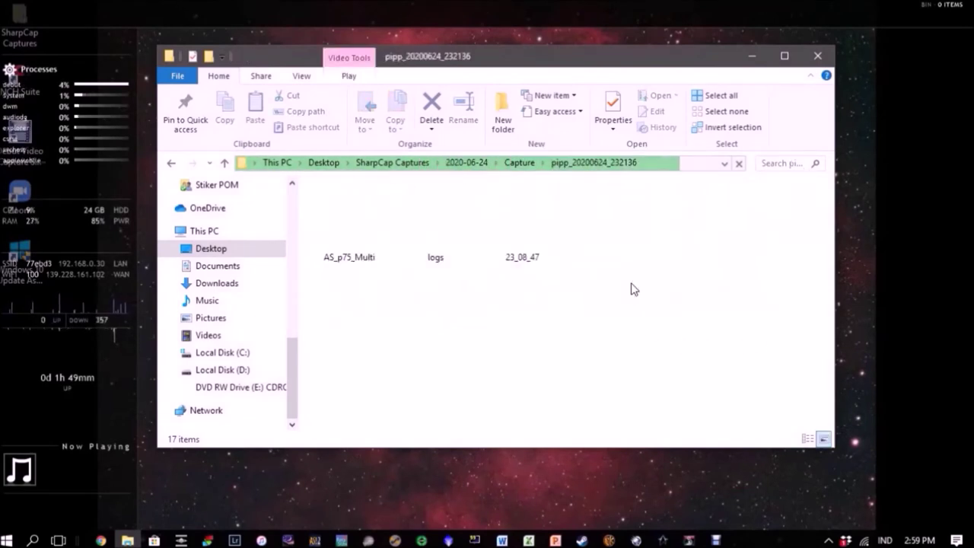
left_click(531, 238)
double_click(530, 238)
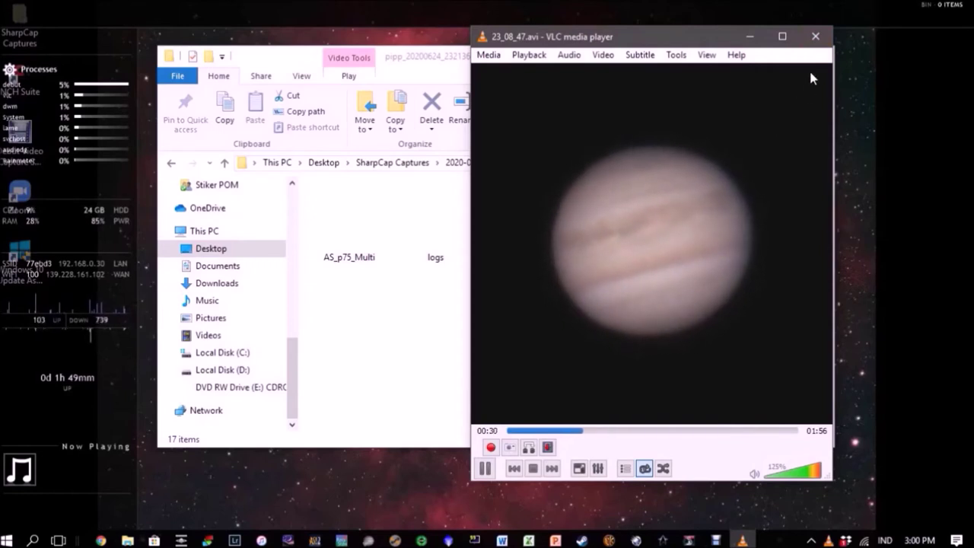
left_click(815, 36)
left_click(523, 333)
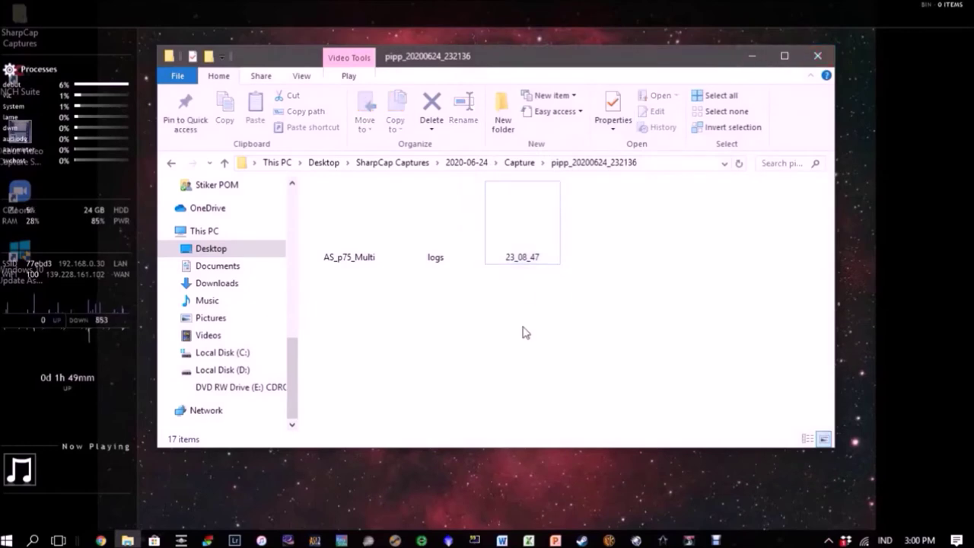
Switch to AutoStakkert and load the 23_08_47 video from the pipp_20200624_232136 folder
left_click(315, 541)
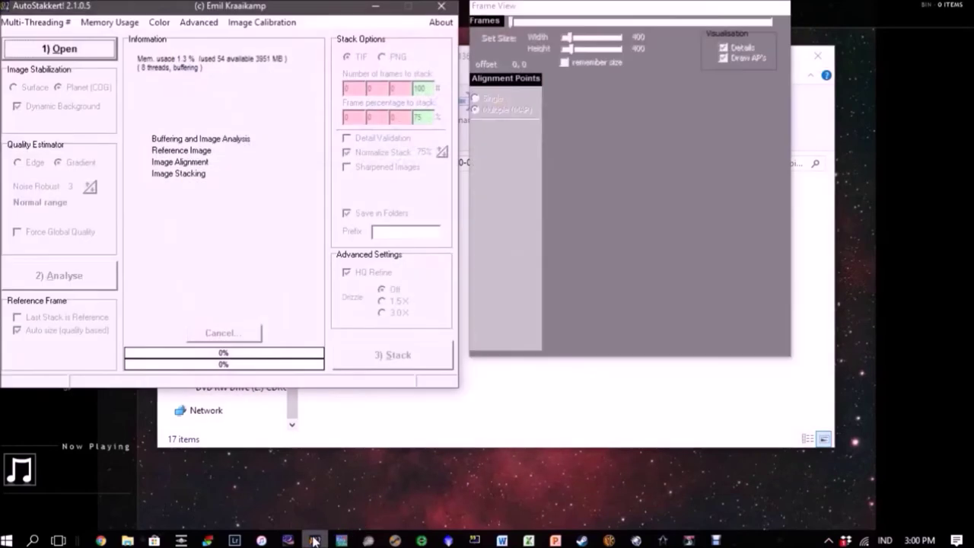
left_click(61, 49)
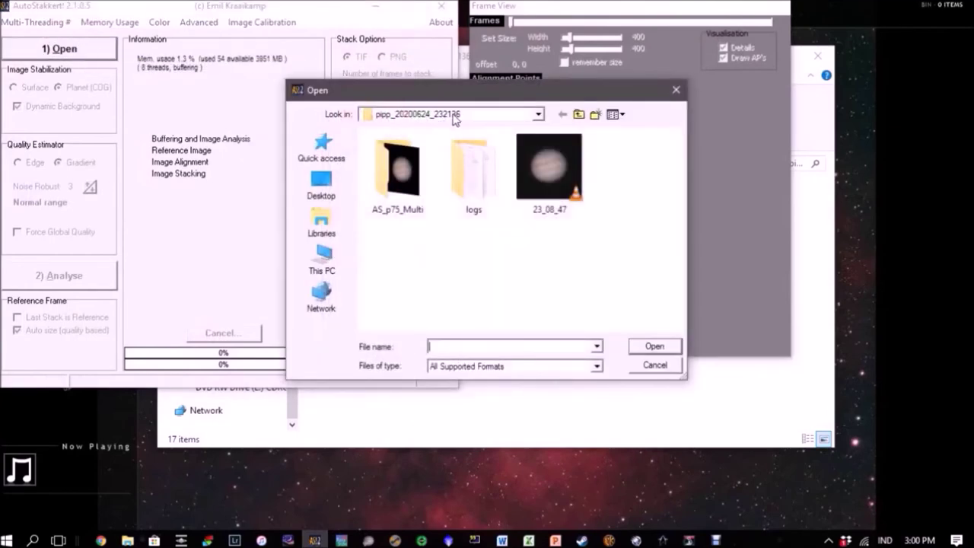
left_click(554, 194)
double_click(553, 196)
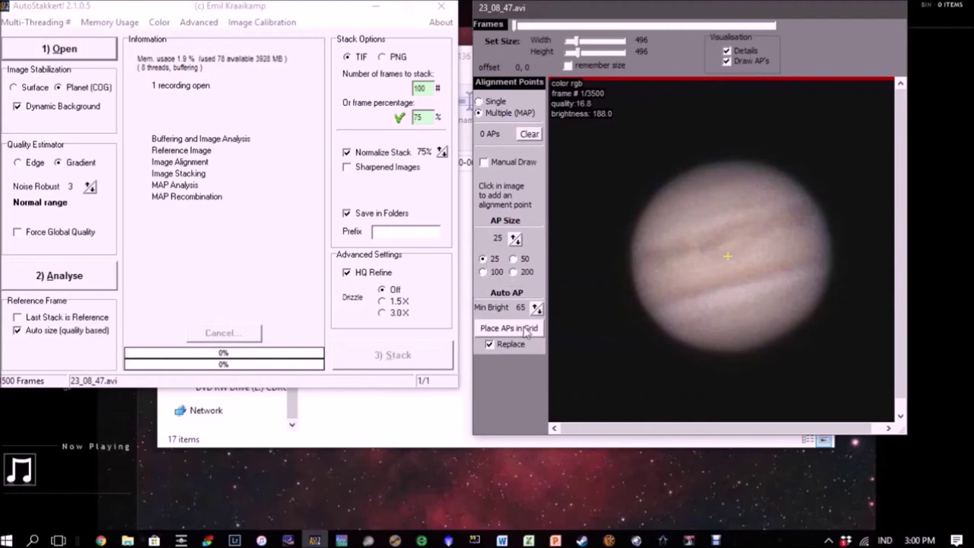
Stack the Jupiter video with alignment points placed automatically in a grid and Drizzle set to 1.5X
left_click(528, 331)
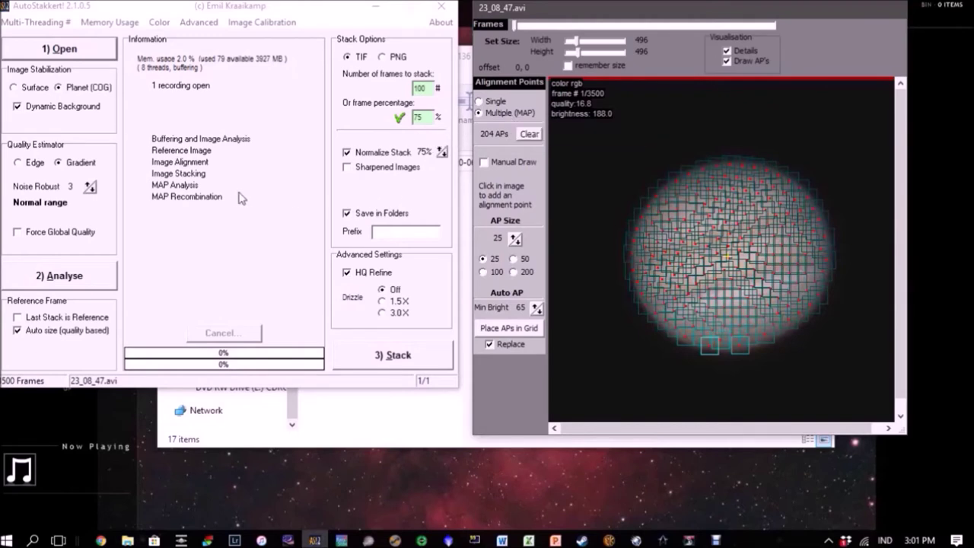
left_click(383, 302)
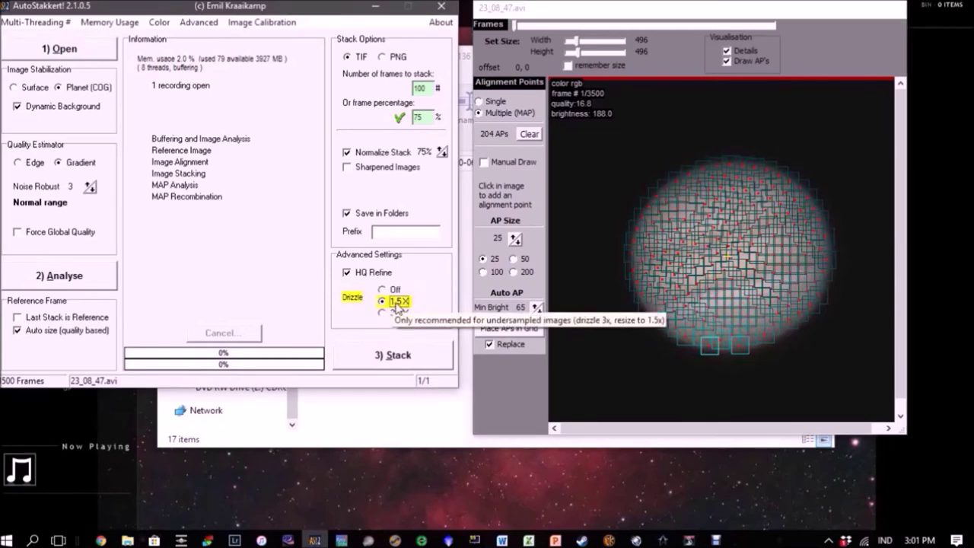
left_click(574, 204)
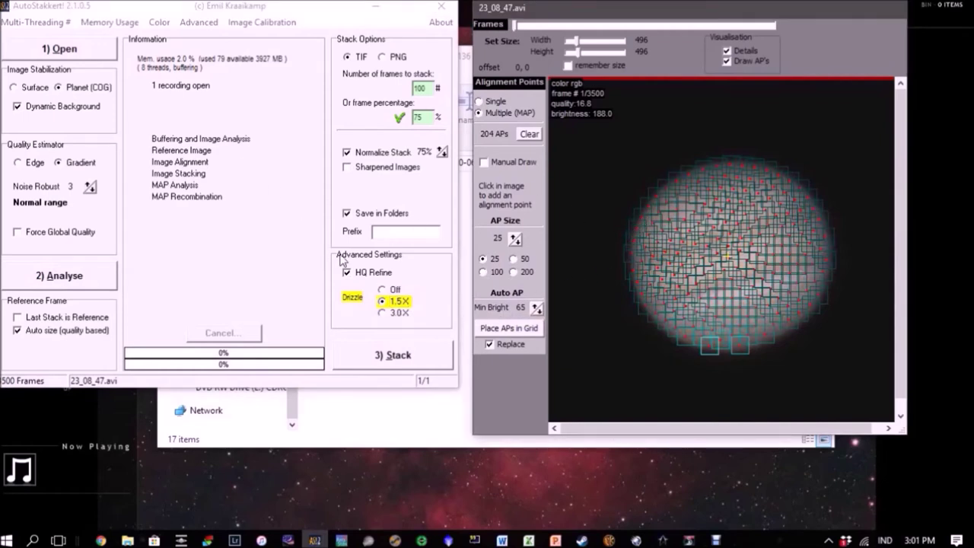
left_click(407, 358)
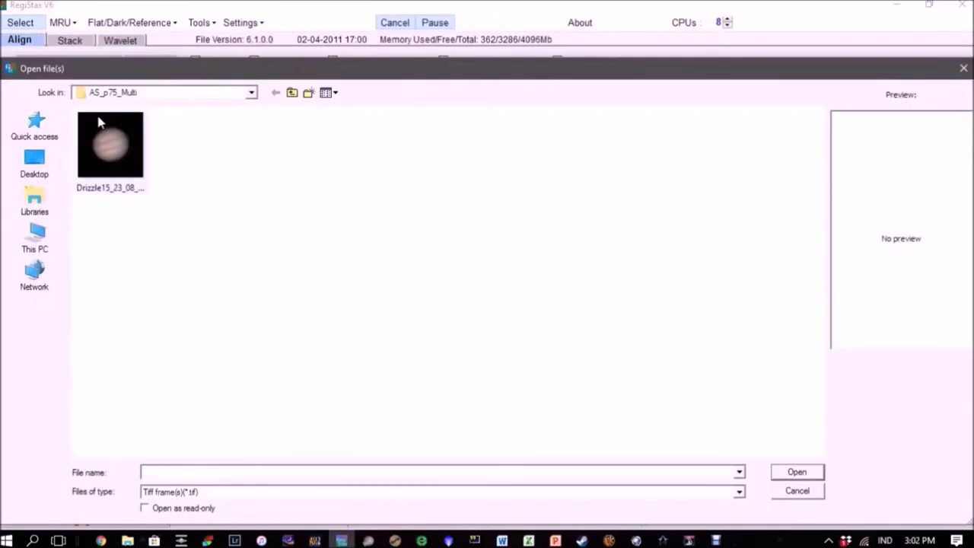
Load the stacked Drizzle15_23_08_47 TIFF from AS_p75_Multi into RegiStax and auto-balance its RGB colours
left_click(117, 162)
double_click(117, 161)
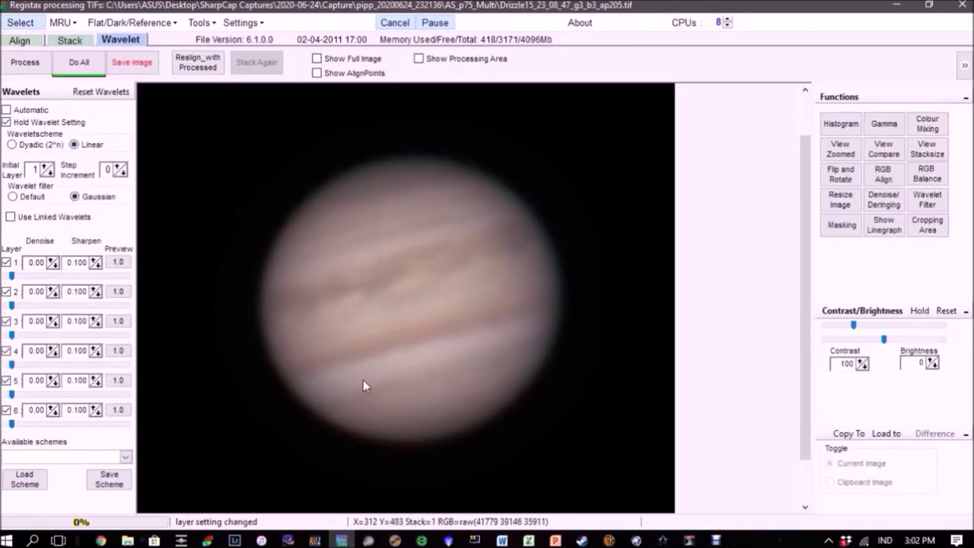
left_click(924, 177)
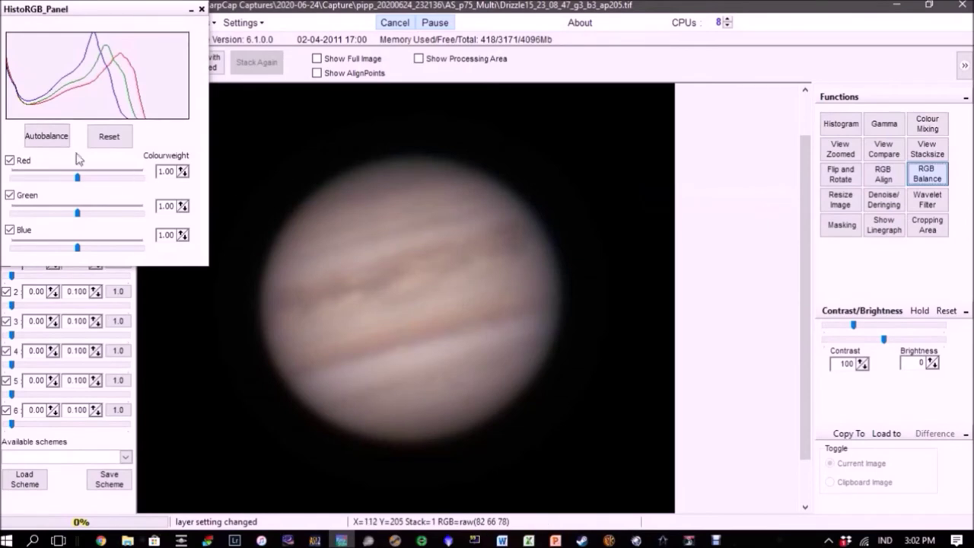
left_click(47, 137)
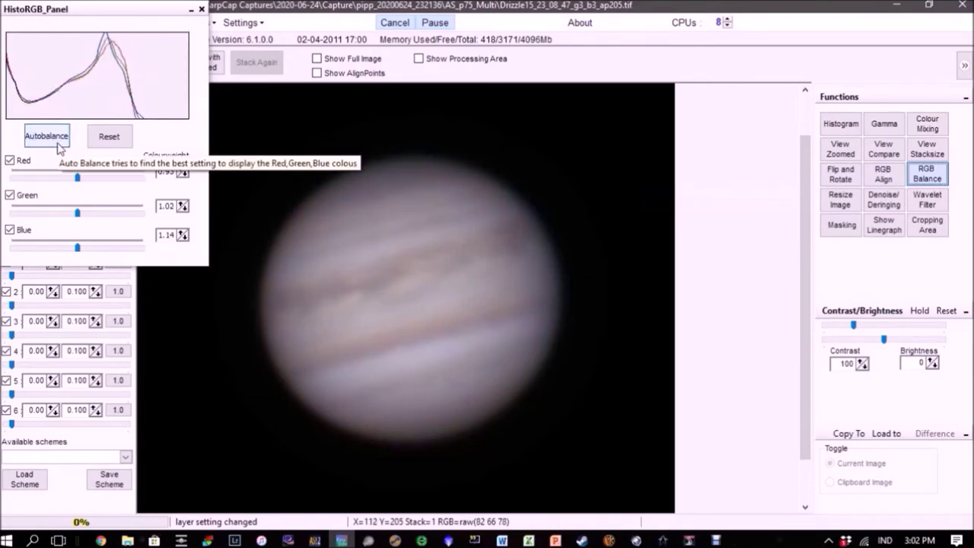
left_click(202, 9)
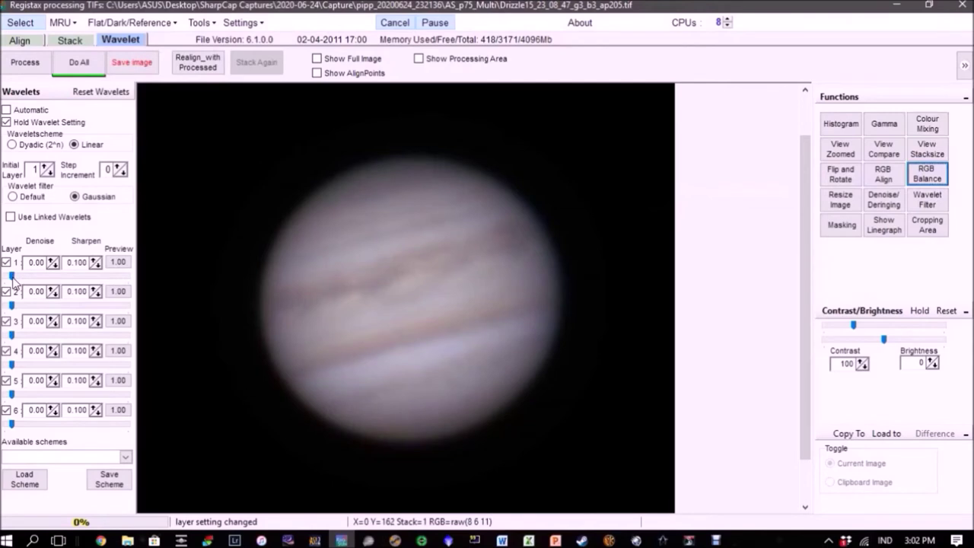
Sharpen Jupiter with wavelet layers 1 to 6 at about 100, 68.1, 25.7, 5.4, 9.7 and 45.4, and check the full image
left_click_drag(12, 280, 131, 284)
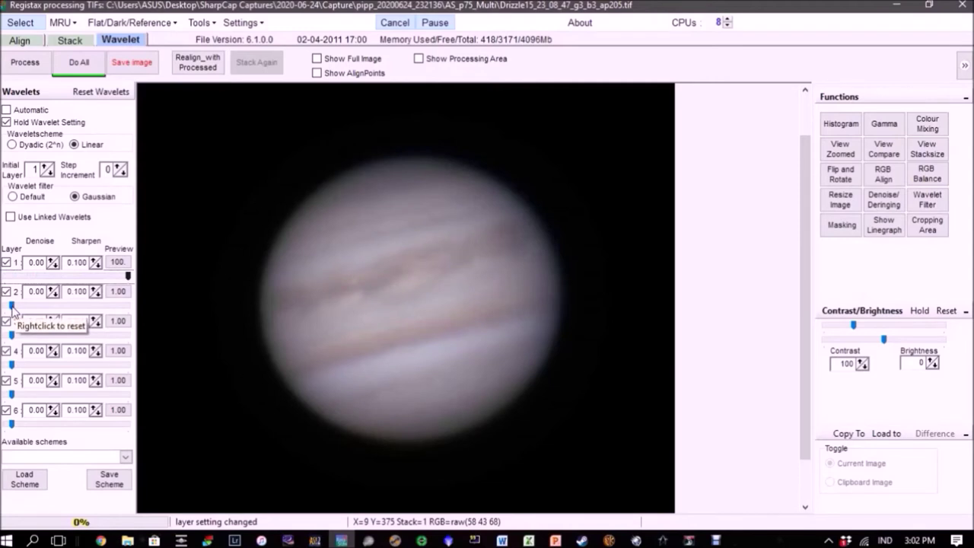
left_click_drag(11, 306, 91, 308)
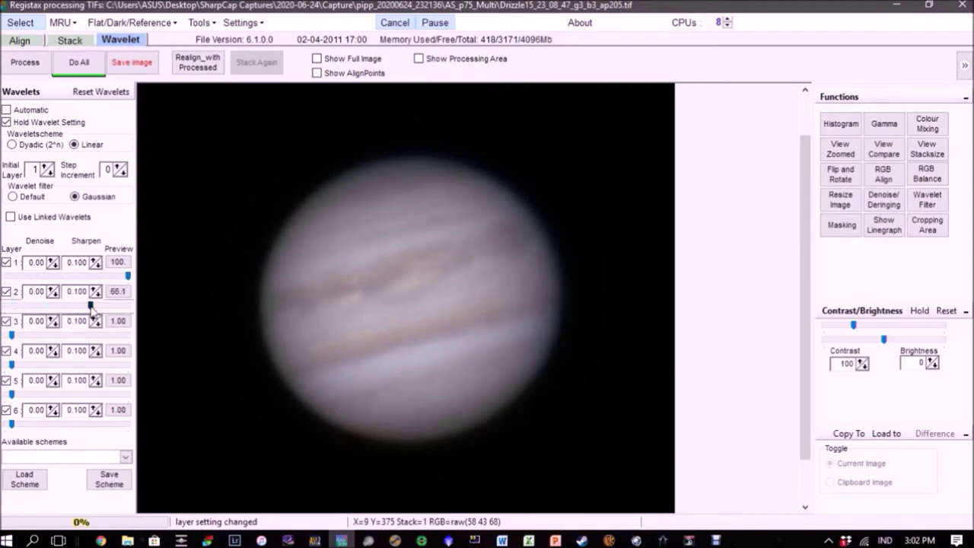
left_click_drag(12, 336, 42, 339)
left_click_drag(11, 365, 63, 424)
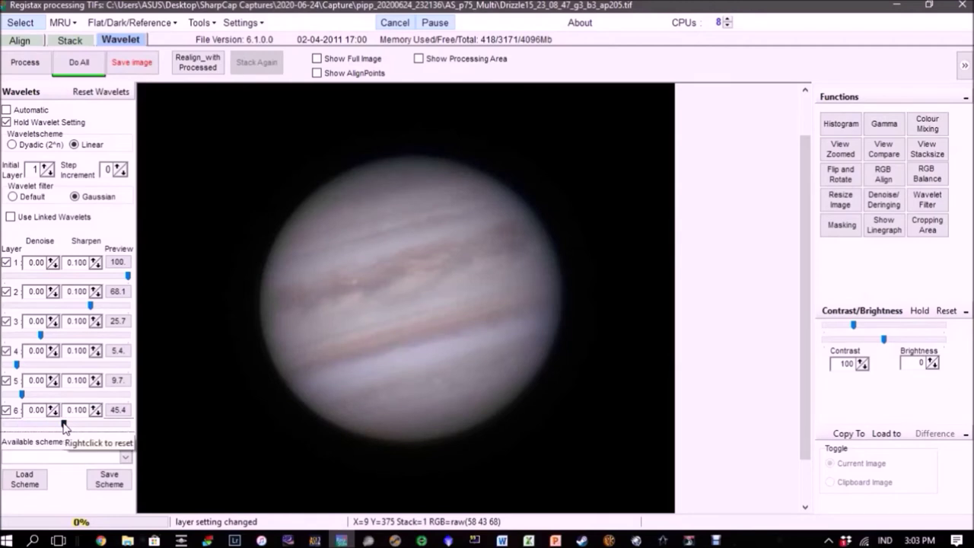
left_click(318, 58)
left_click(323, 61)
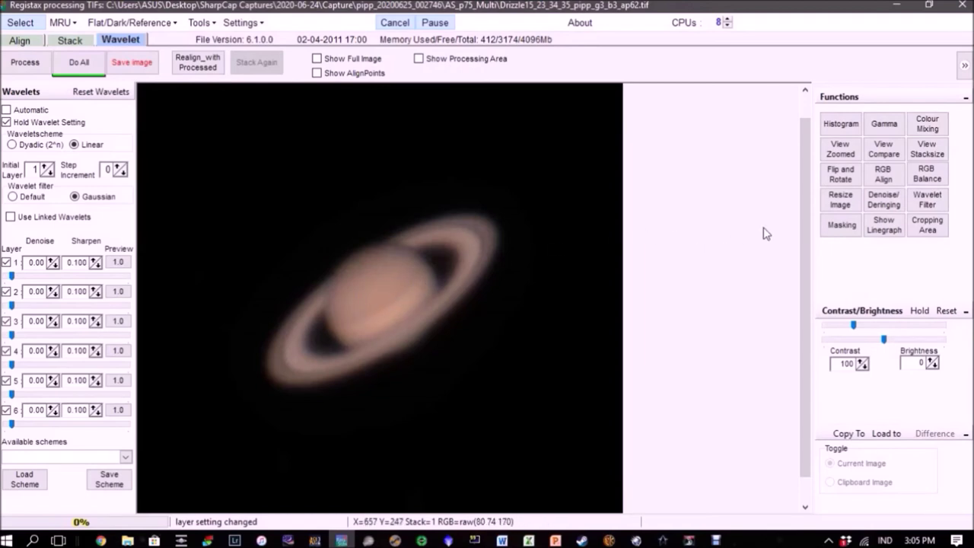
Auto-balance the RGB colours of the stacked Saturn image and close the balance window
left_click(936, 179)
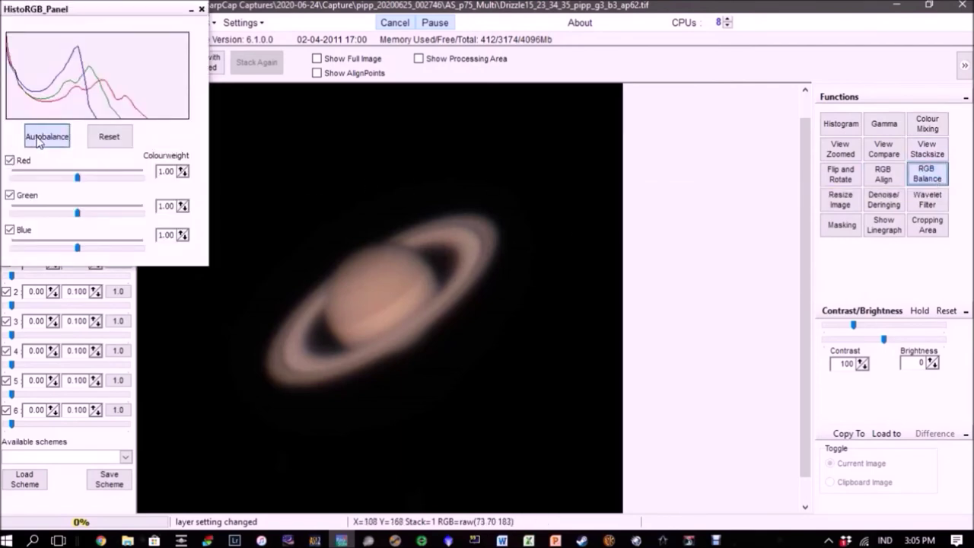
left_click(36, 140)
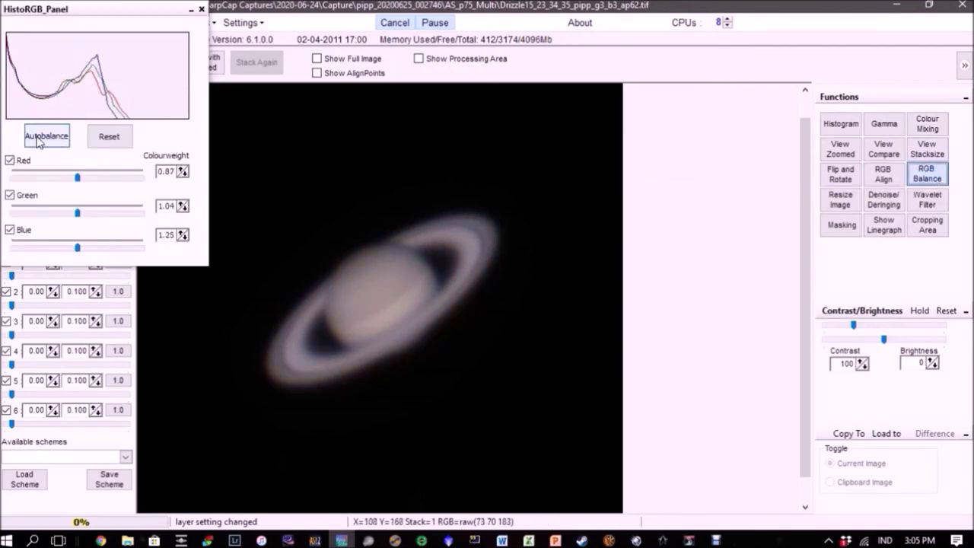
left_click(202, 9)
Sharpen Saturn with wavelet layers 1 to 6 at about 100, 51.5, 18.9, 6.7, 10.4 and 46.6
left_click_drag(11, 275, 139, 282)
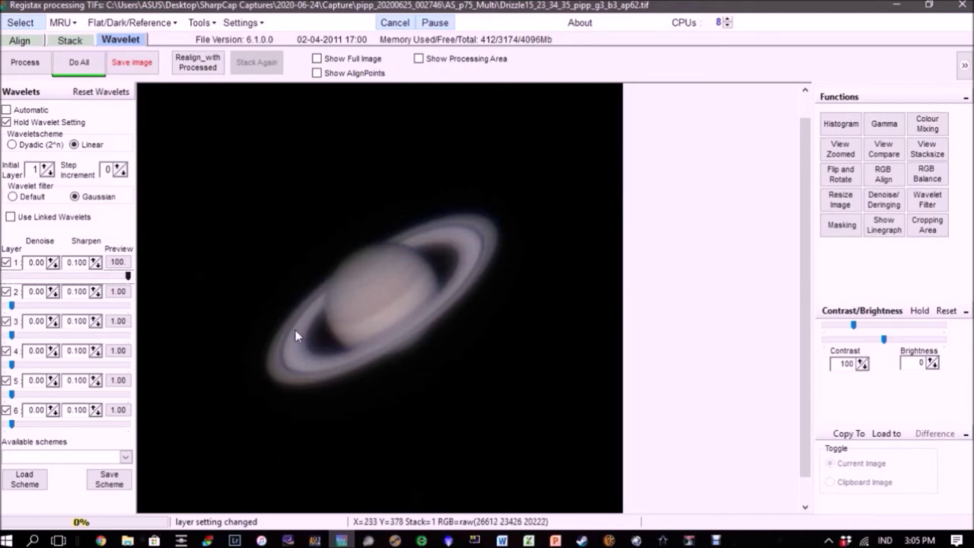
left_click_drag(11, 305, 72, 308)
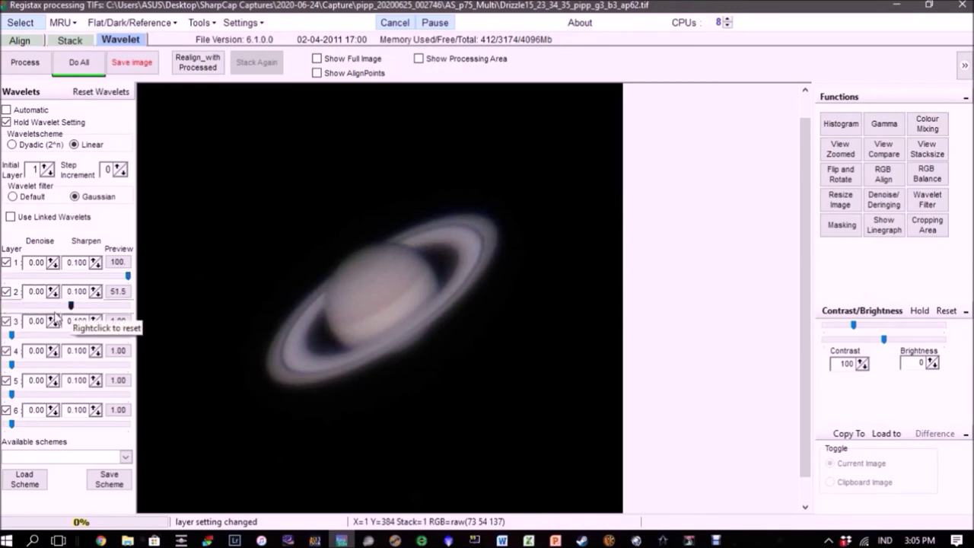
left_click_drag(11, 335, 33, 336)
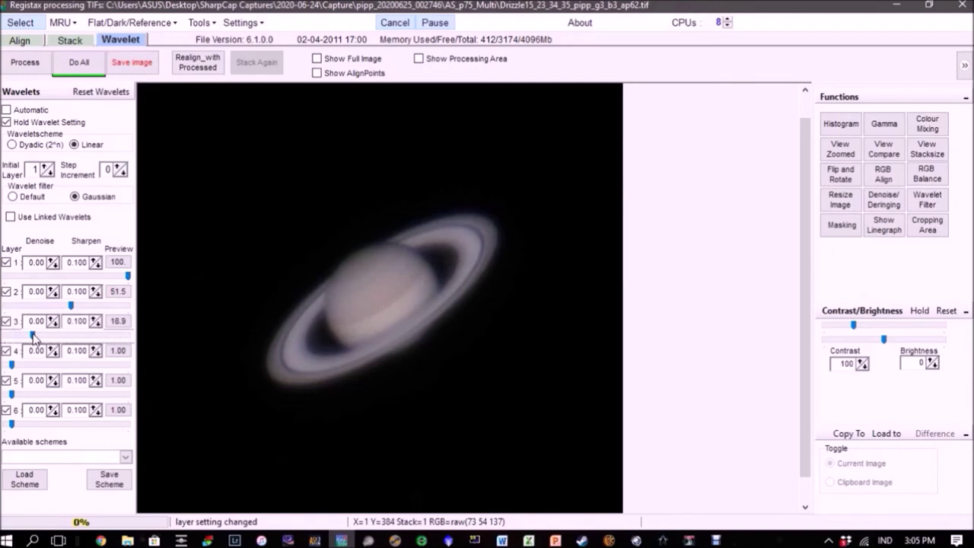
left_click(15, 371)
left_click_drag(12, 365, 66, 426)
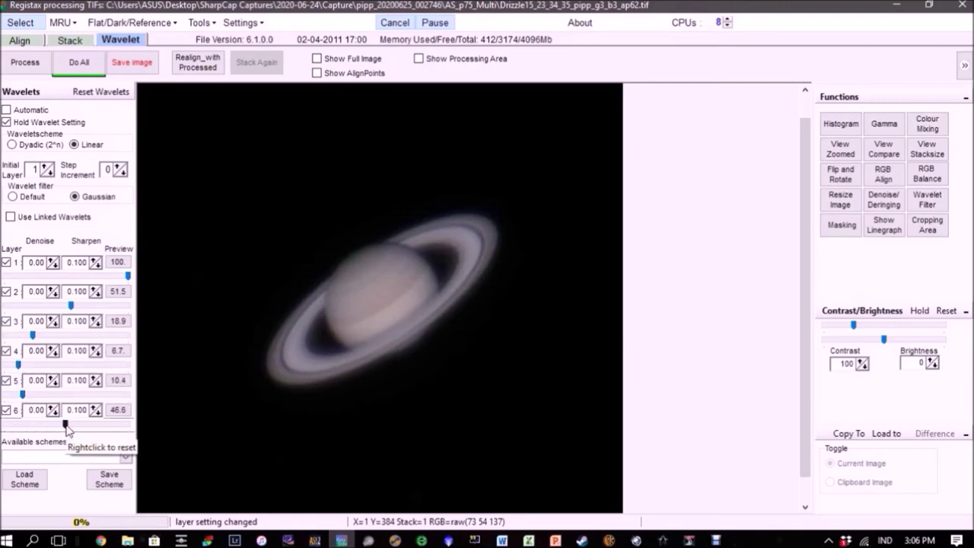